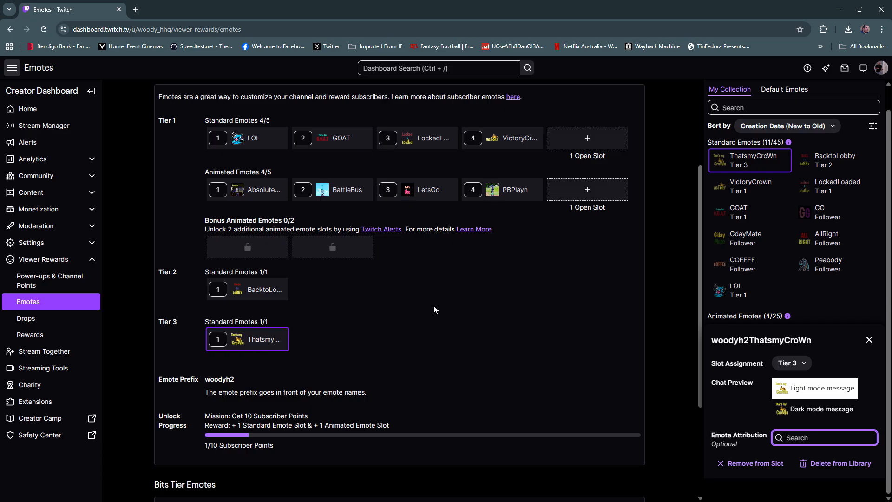
Review the Tier 1 animated emotes AbsoluteDomin..., BattleBus, LetsGo and PBPlayn, and open the empty animated emote slot.
left_click(868, 340)
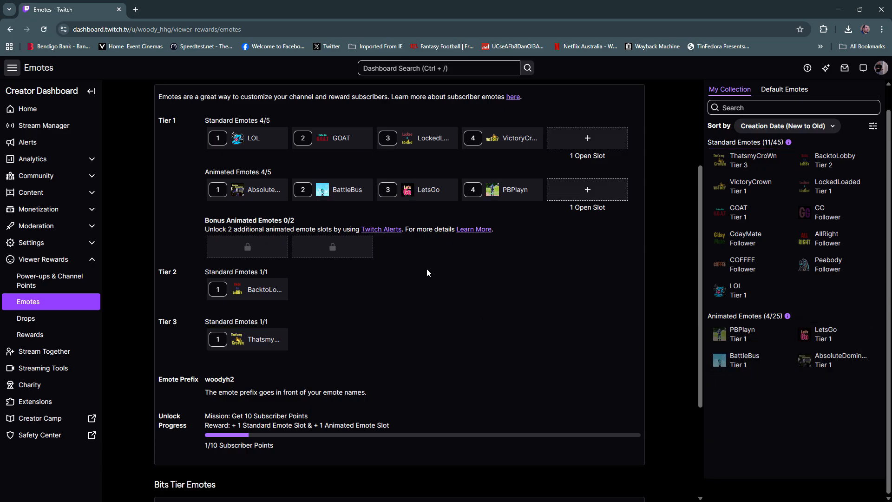
left_click(348, 199)
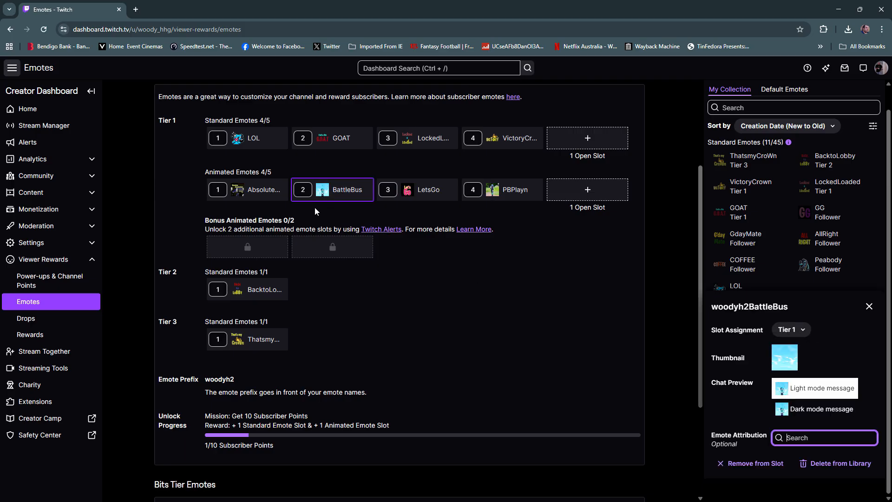
left_click(416, 191)
left_click(504, 189)
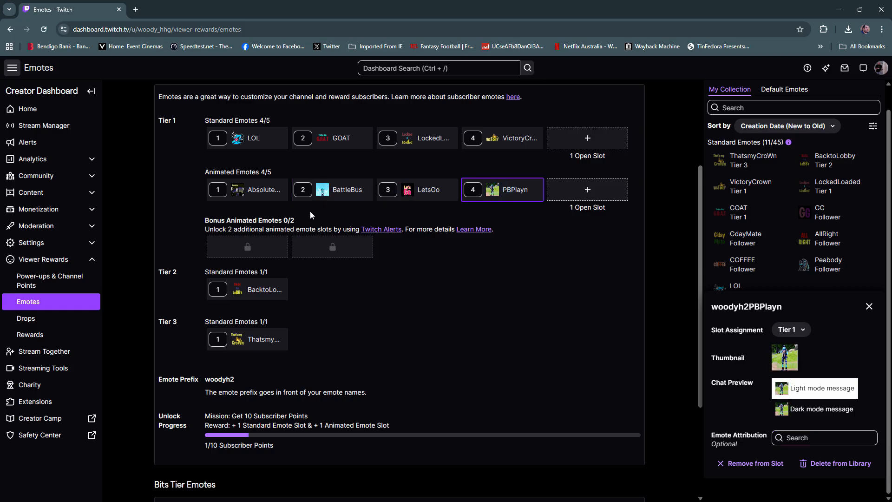
left_click(244, 193)
left_click(360, 190)
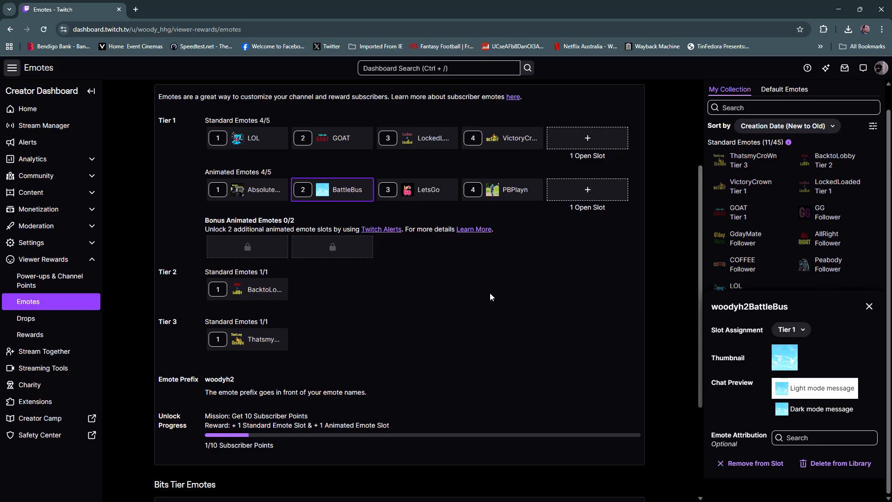
left_click(587, 190)
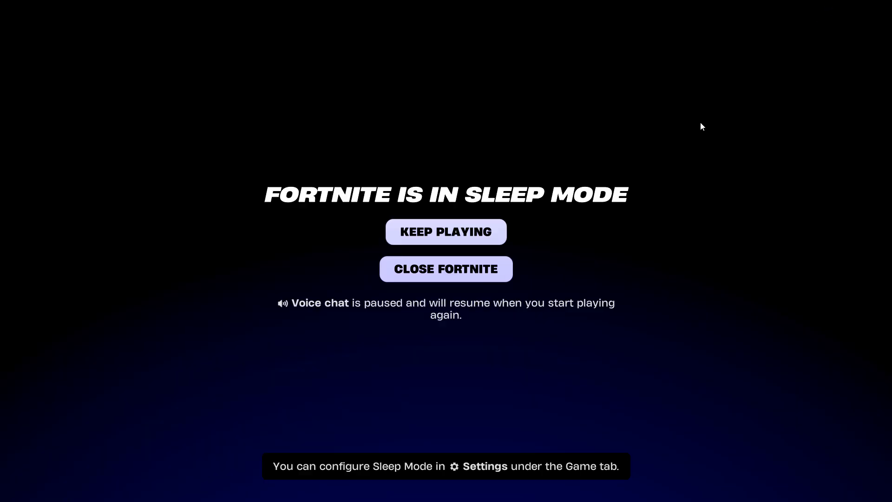
Switch to Fortnite, resume from sleep mode, and hide the replay controls during the car-to-bus transformation before showing them again.
left_click(464, 232)
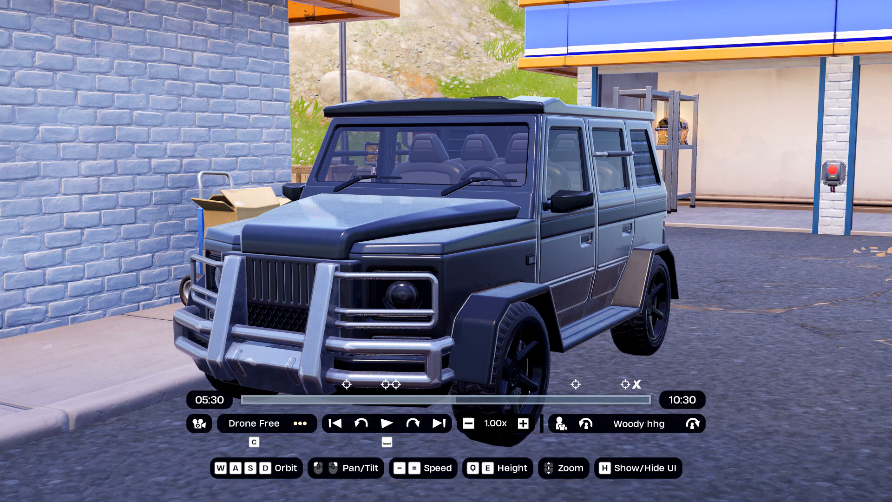
key("h")
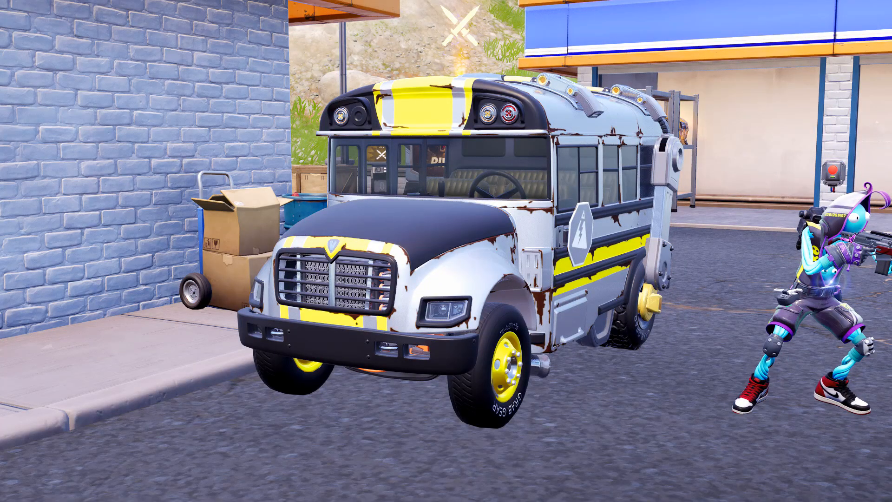
key("h")
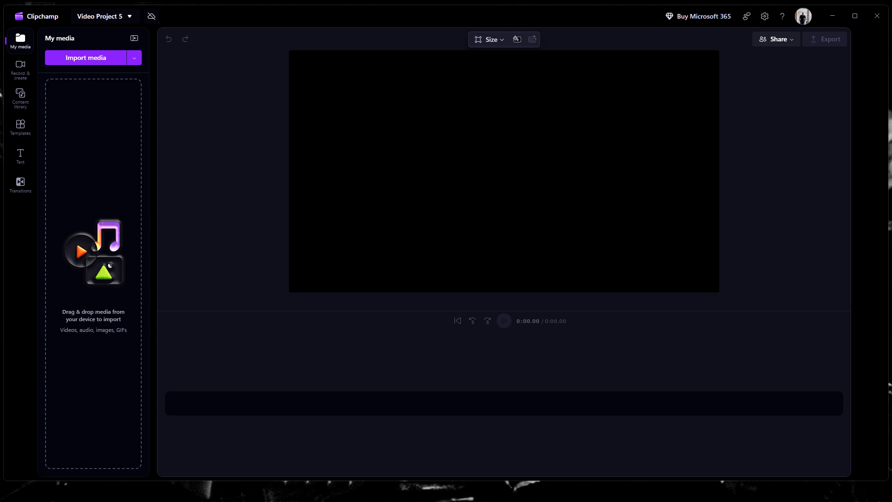
Switch to Clipchamp, import thegiff.mp4 into the project media and place it at the start of the timeline.
left_click_drag(1, 279, 80, 100)
left_click_drag(86, 152, 64, 205)
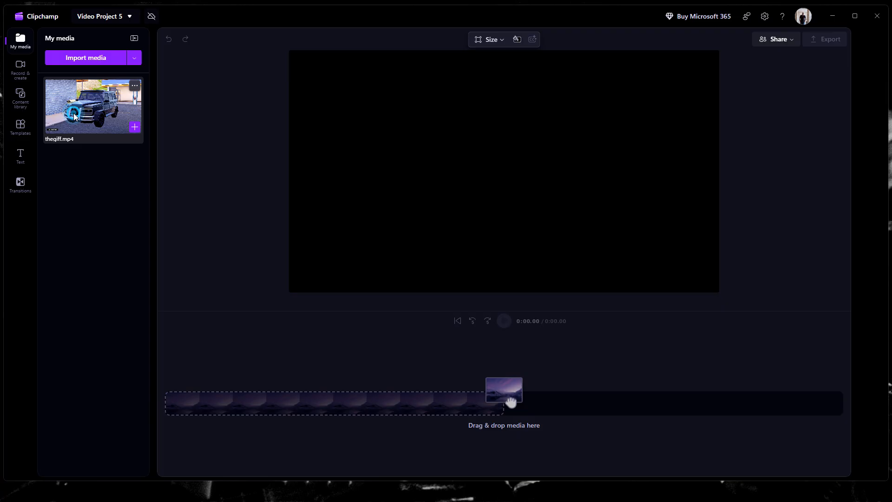
left_click_drag(84, 114, 275, 416)
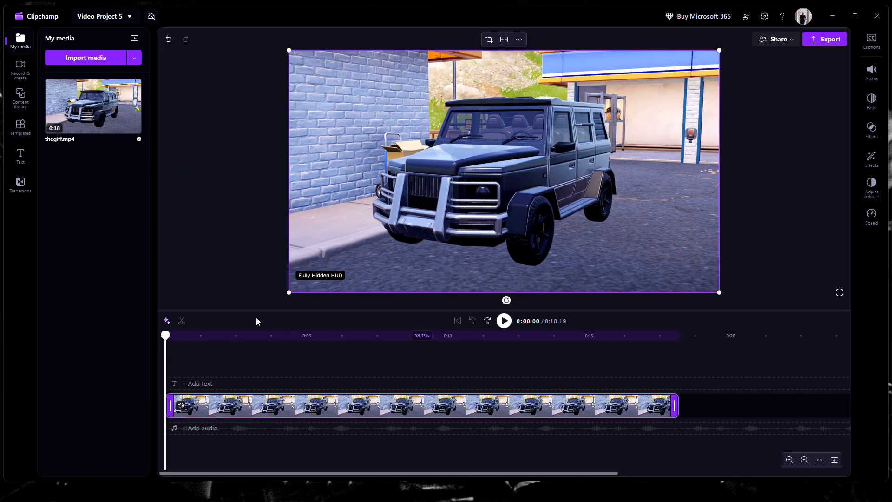
Split the clip at 0:12.79, remove the part before the cut and shift the remaining footage to the timeline start.
left_click(504, 320)
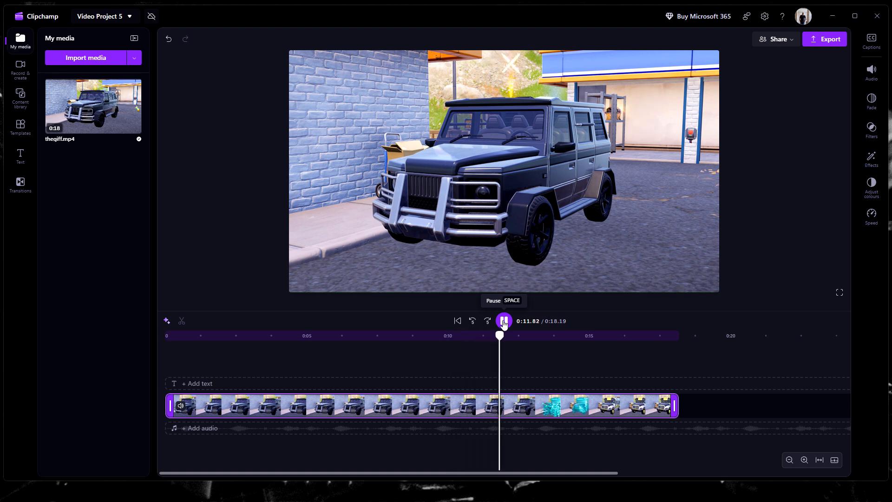
left_click(504, 322)
left_click(504, 322)
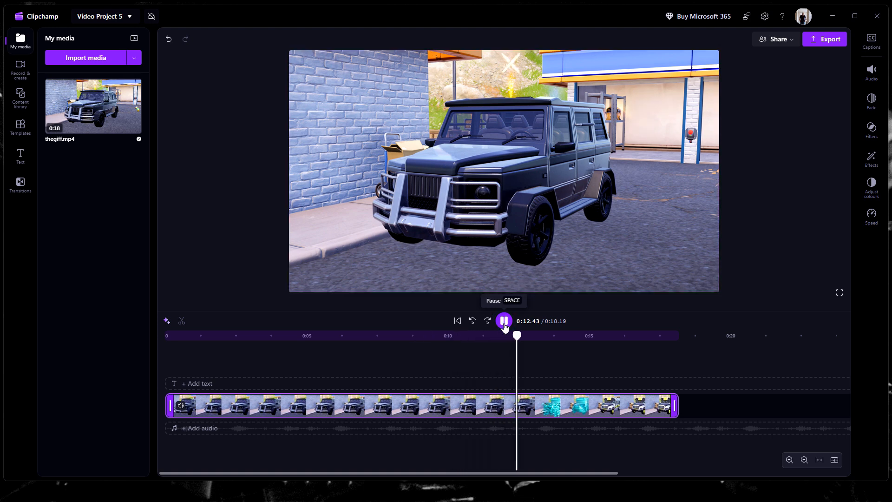
left_click(504, 322)
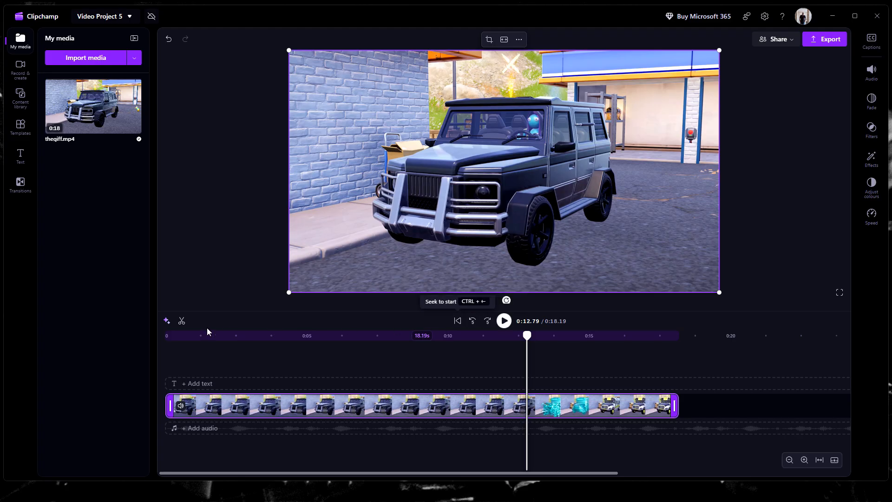
left_click(182, 321)
left_click(459, 407)
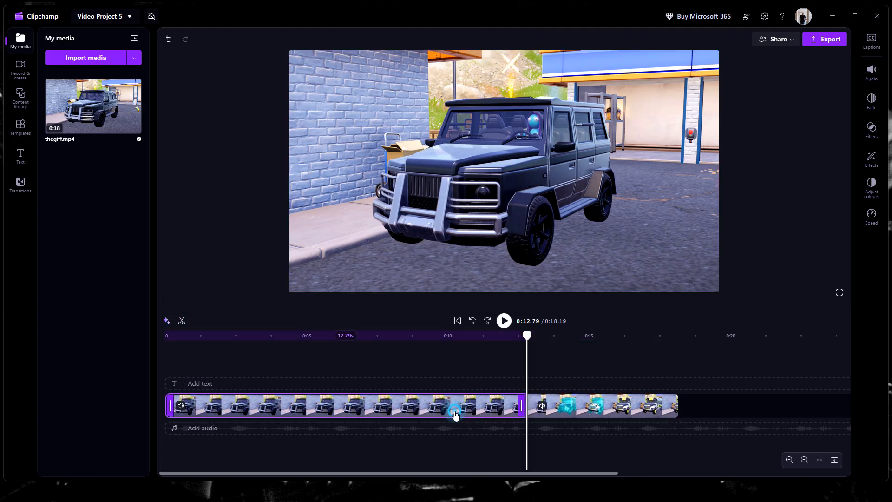
key("Delete")
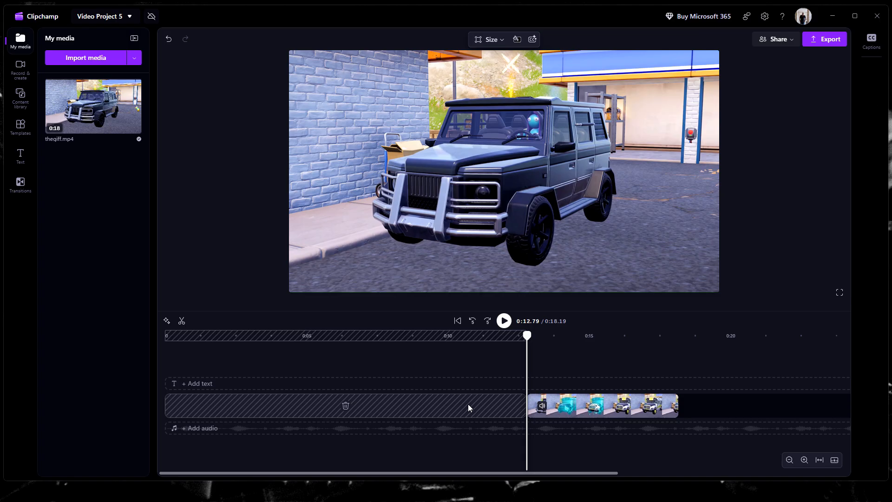
left_click_drag(575, 405, 168, 414)
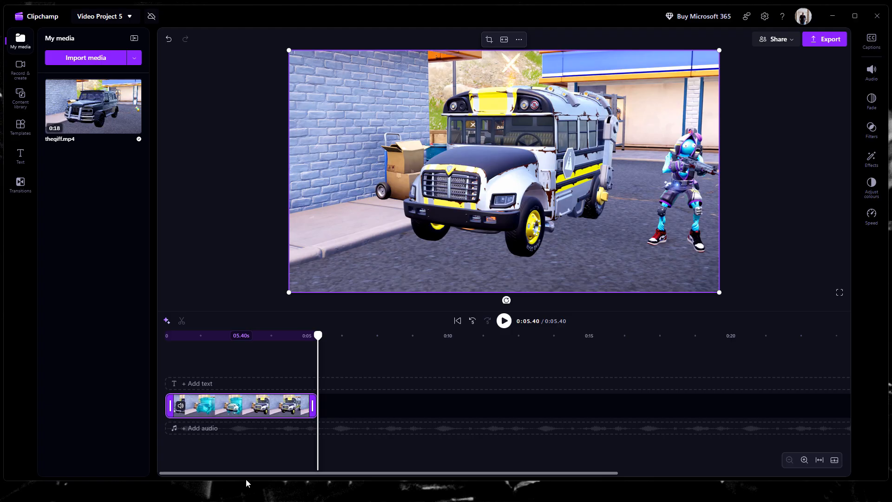
Split the clip at 0:03.53, just after the bus has formed, and delete the footage following the cut.
left_click_drag(318, 333, 166, 337)
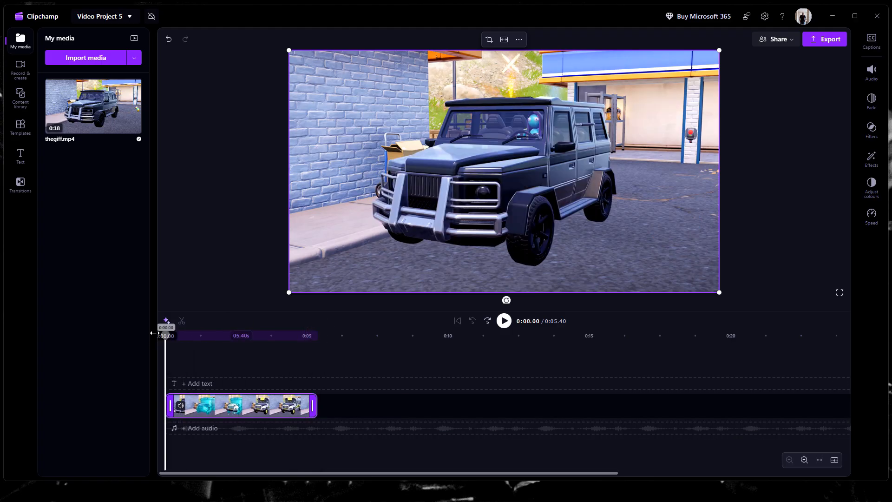
left_click(505, 321)
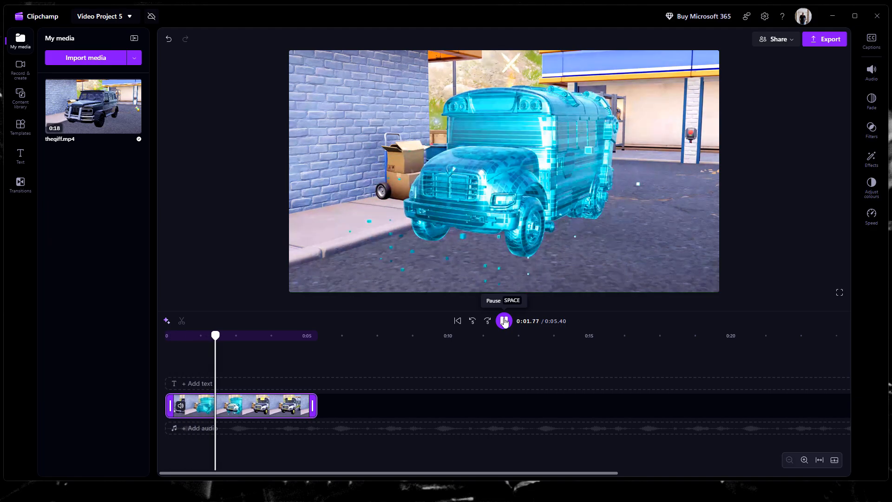
left_click(505, 321)
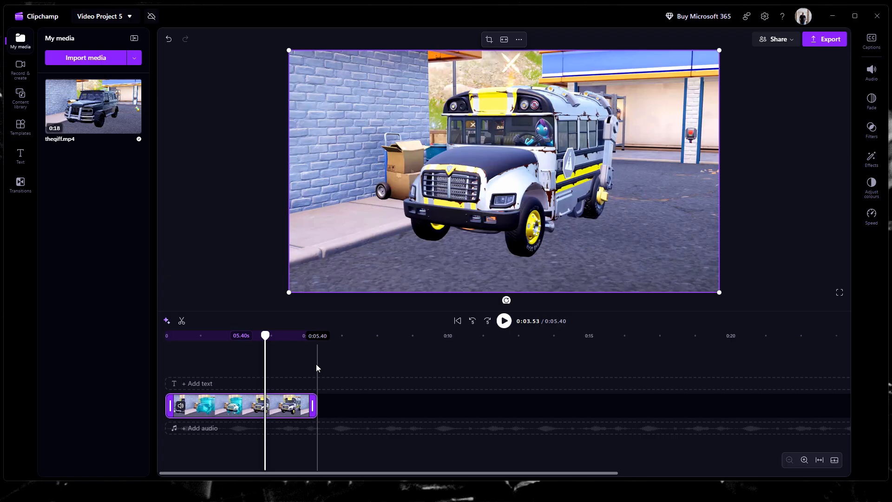
left_click(182, 322)
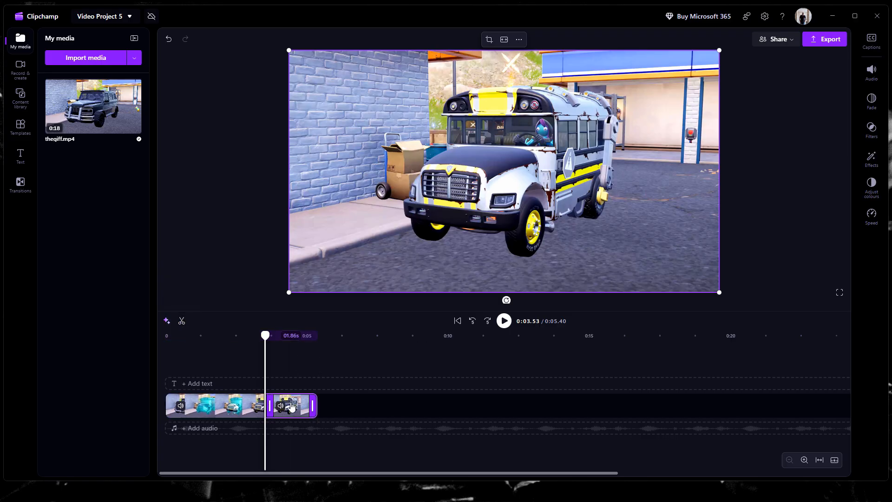
key("Delete")
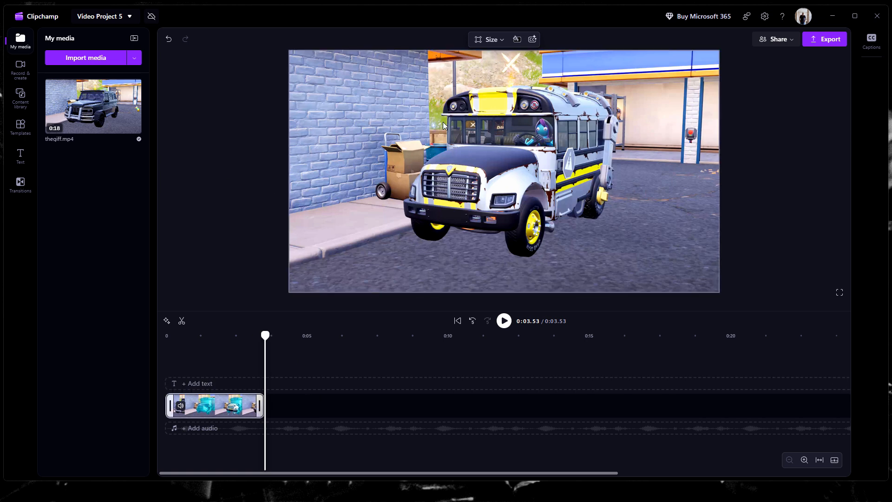
Return the playhead to the start and set the video's aspect ratio to Square 1:1.
left_click_drag(266, 335, 118, 349)
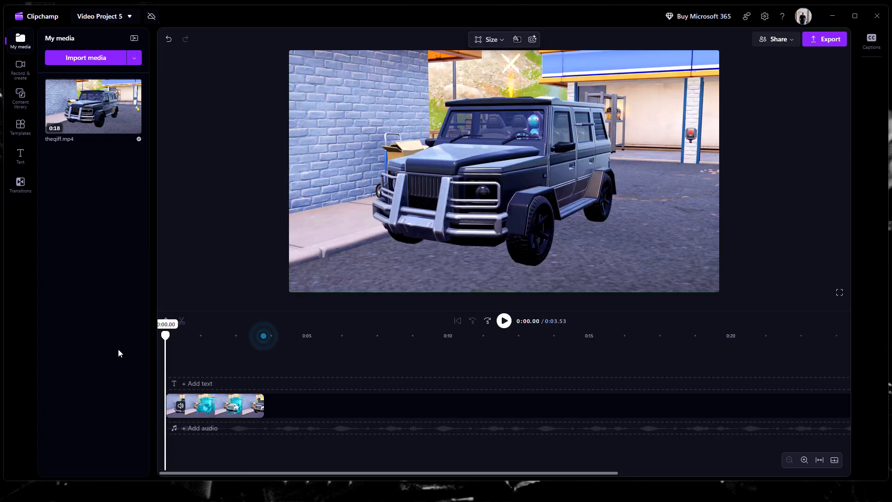
left_click(404, 104)
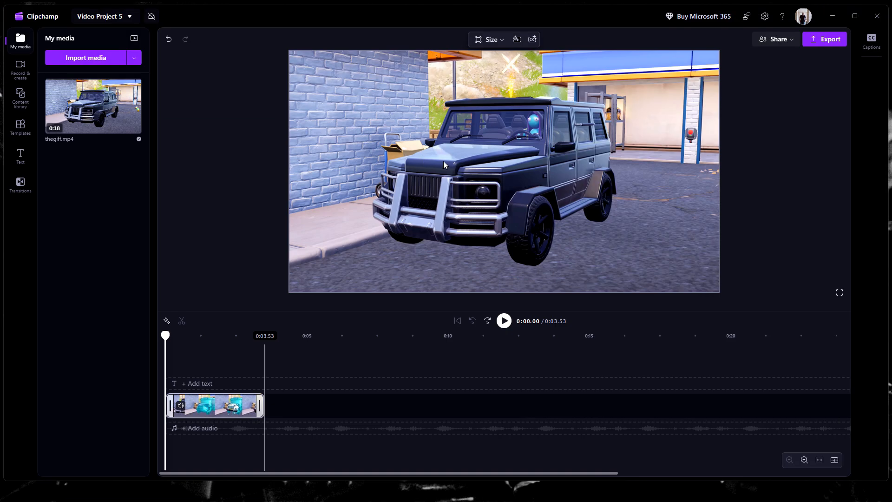
left_click(479, 40)
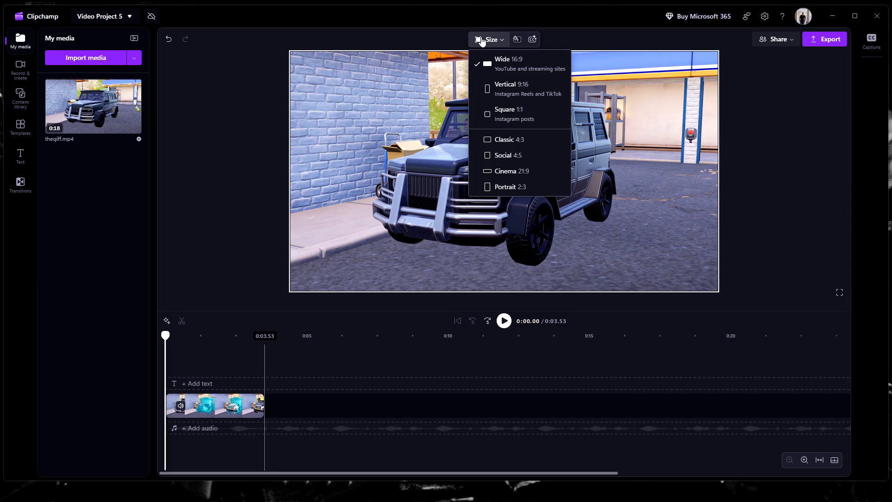
left_click(508, 112)
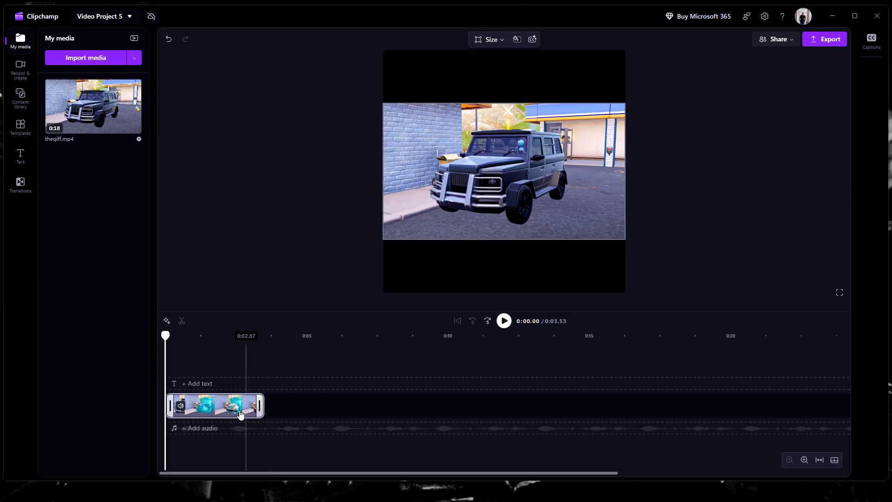
Enlarge the clip in the preview until it covers the full height and width of the square frame.
left_click(455, 186)
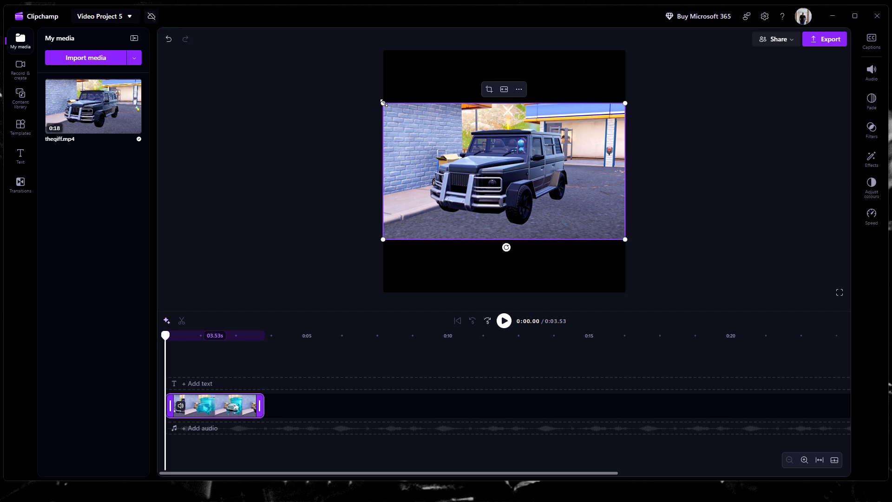
left_click_drag(383, 104, 294, 42)
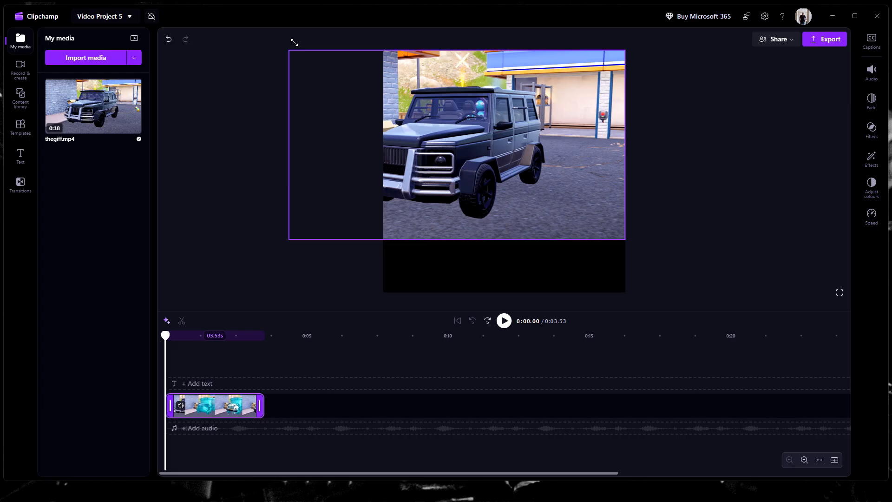
left_click_drag(449, 148, 487, 149)
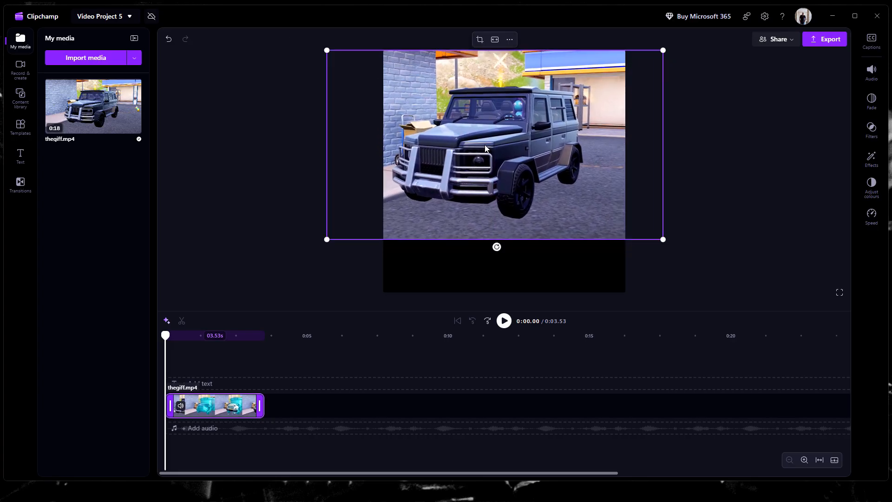
left_click_drag(664, 240, 722, 356)
Reposition the enlarged clip horizontally, checking its first and last frames, to fit both the car and the bus inside the square.
left_click(695, 330)
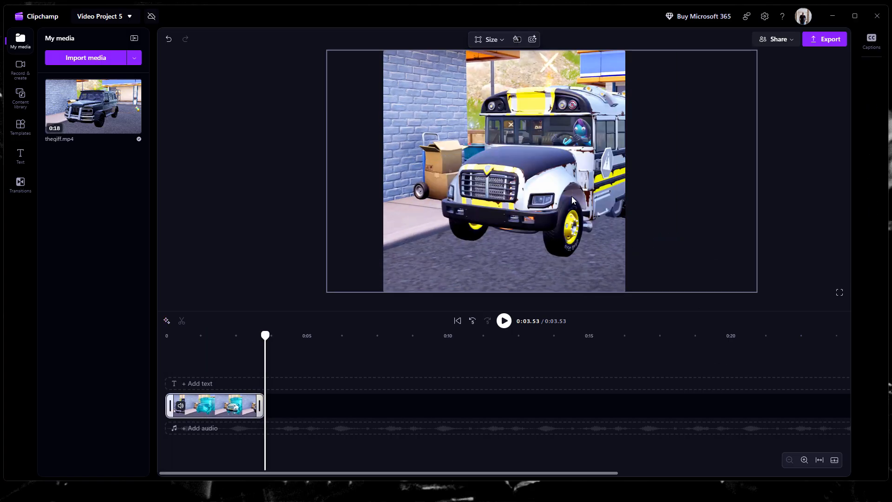
left_click_drag(583, 204, 537, 202)
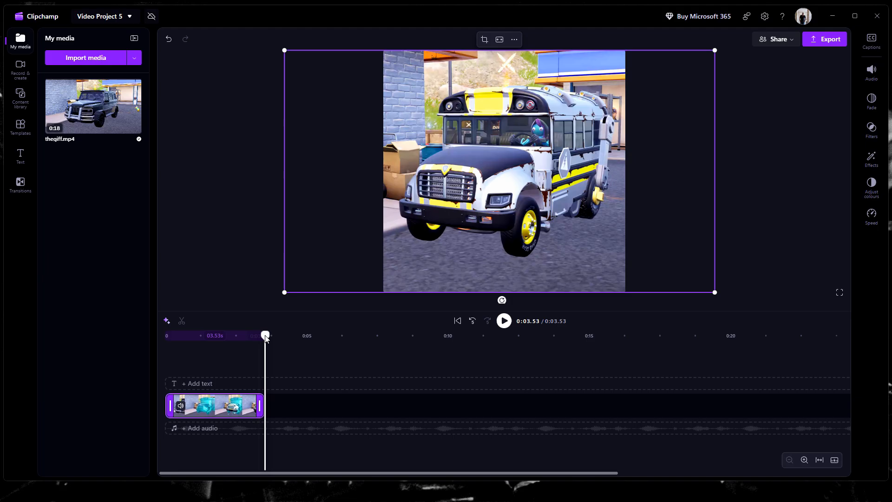
left_click_drag(267, 339, 147, 332)
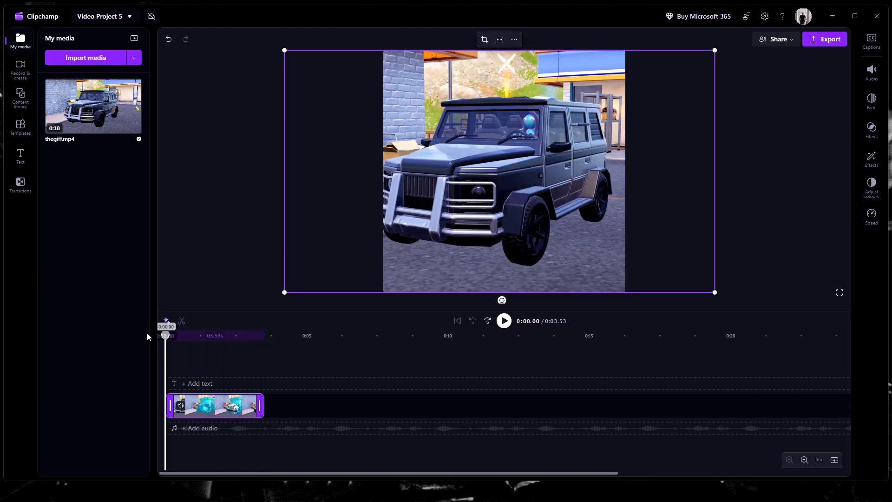
left_click_drag(483, 176, 499, 177)
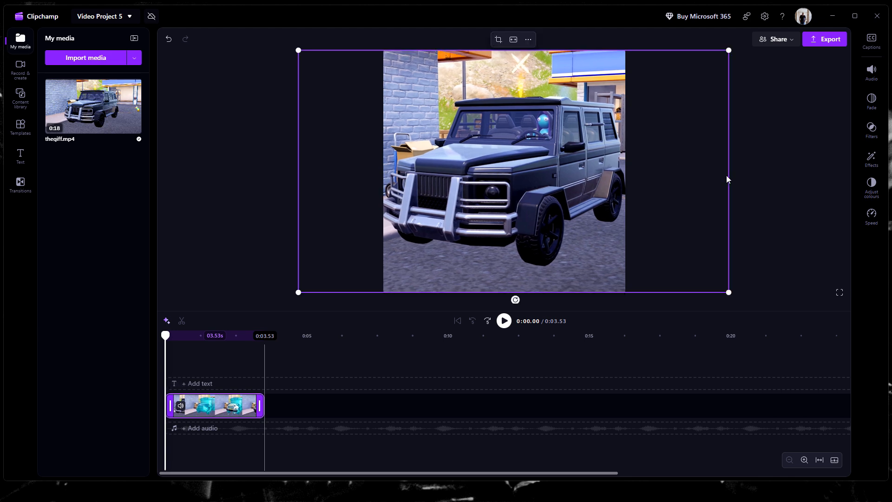
mouse_move(729, 50)
left_mouse_down()
mouse_move(713, 57)
mouse_move(726, 51)
mouse_move(726, 59)
left_mouse_up()
left_click_drag(499, 181, 499, 181)
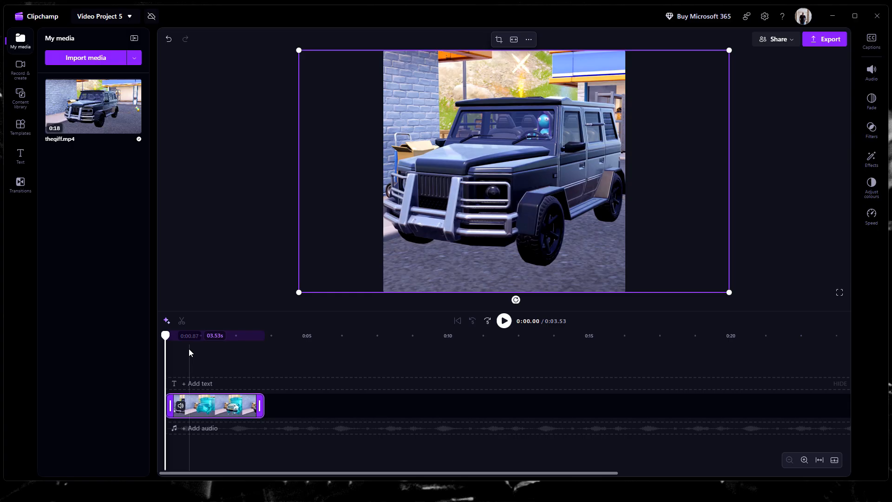
left_click(502, 322)
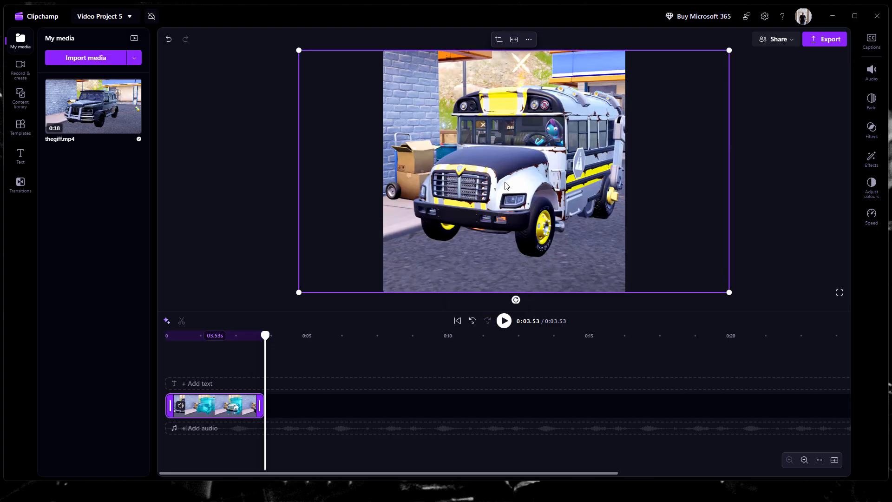
left_click_drag(502, 185, 499, 186)
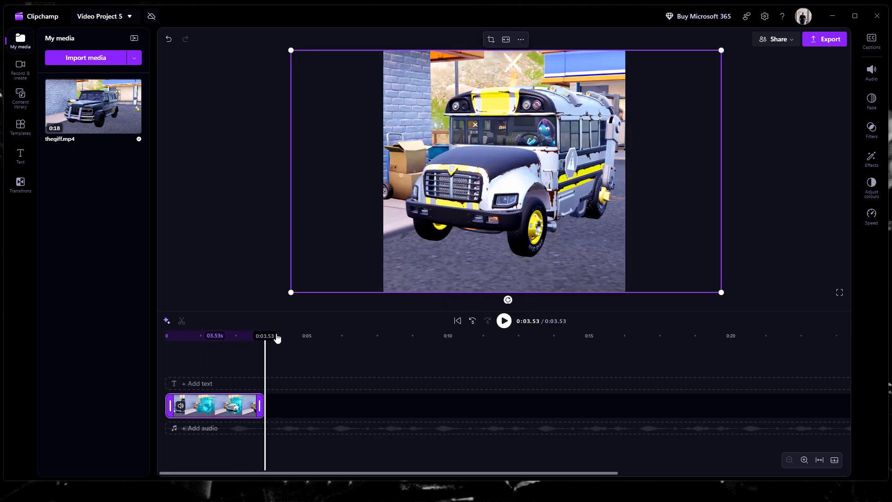
Play the trimmed square clip from the start to check the car-to-bus transition and framing.
left_click_drag(266, 338, 153, 343)
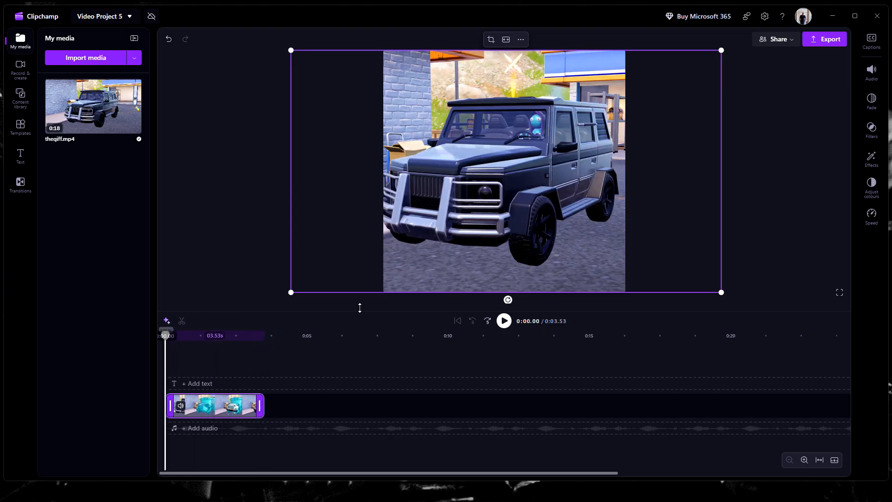
left_click(504, 321)
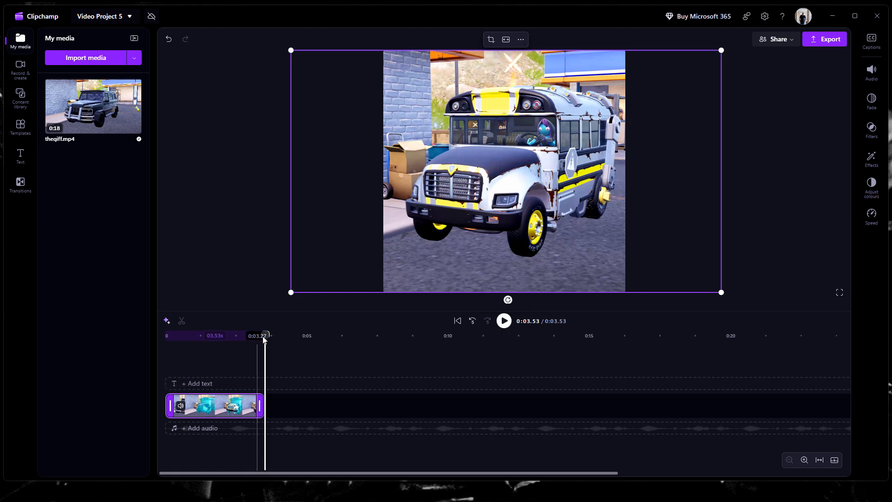
left_click_drag(264, 340, 149, 369)
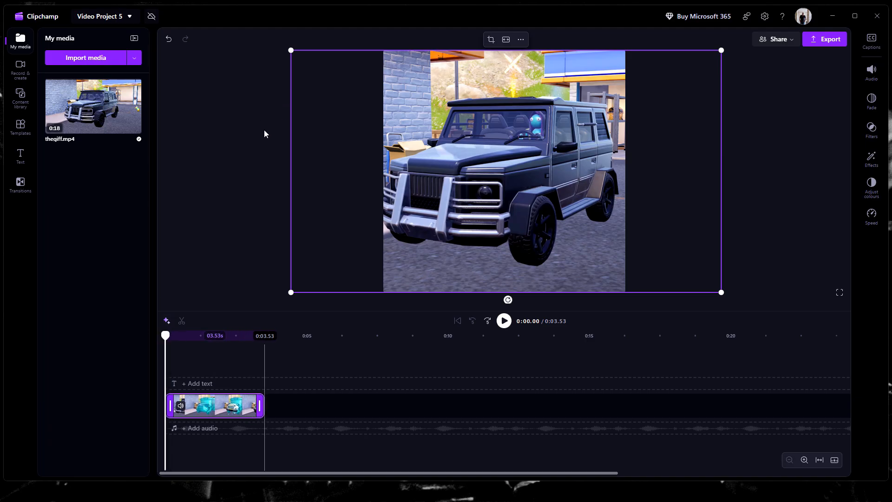
left_click(504, 320)
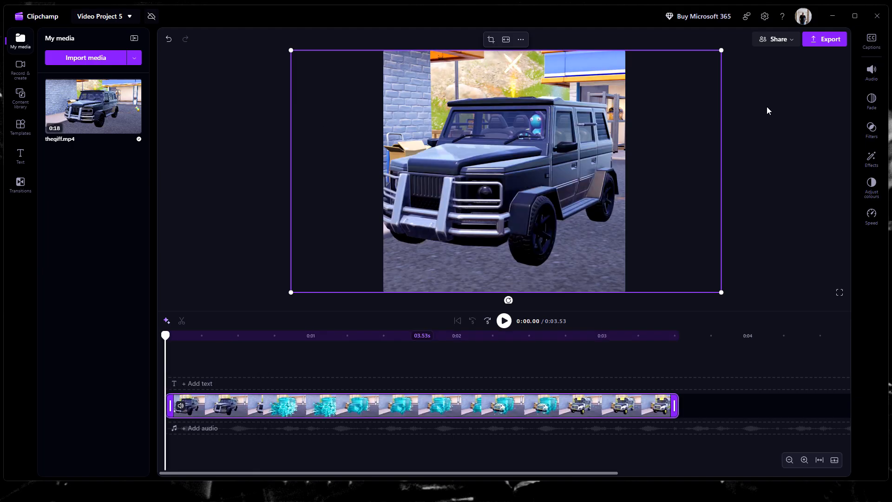
Open the video export settings, reveal the additional quality choices, and select GIF as the output format.
left_click(825, 41)
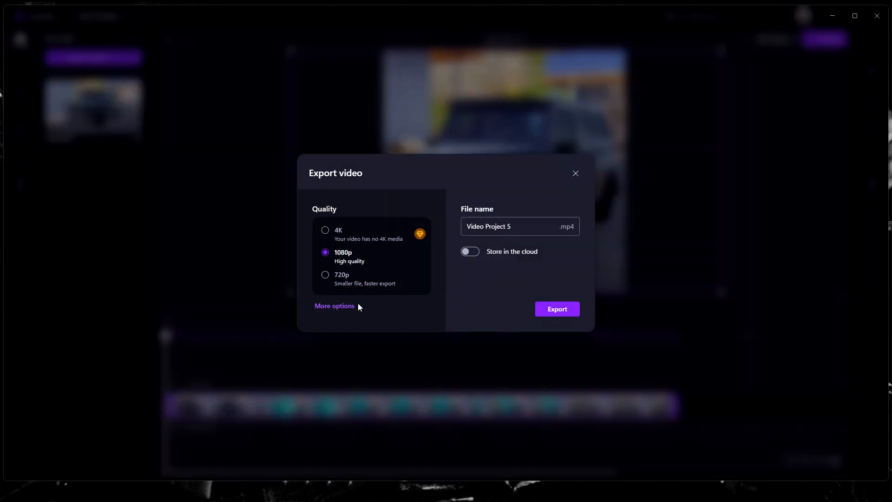
left_click(333, 306)
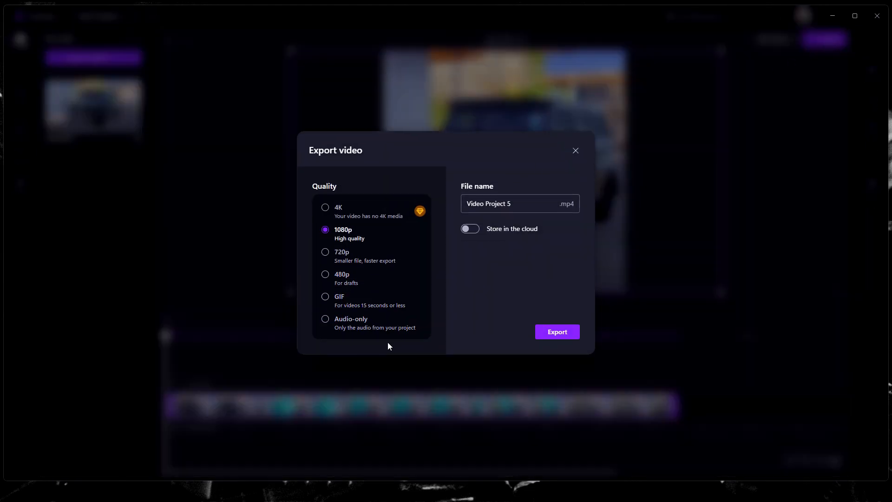
left_click(324, 300)
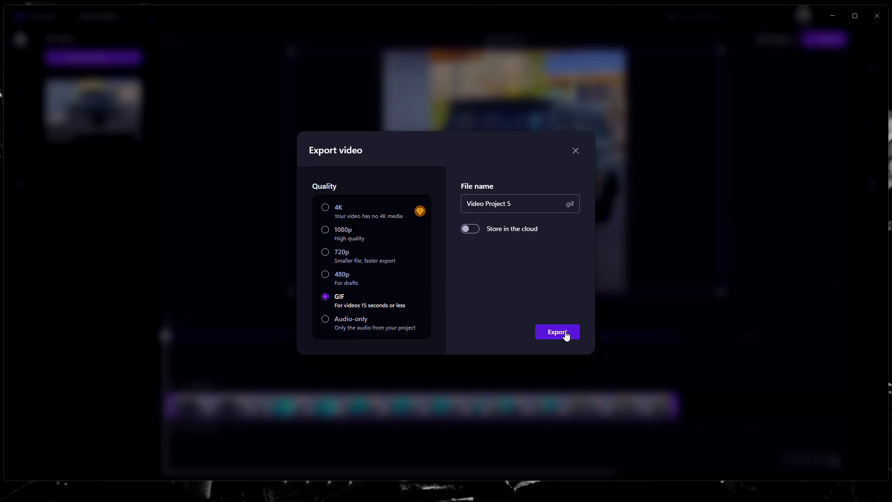
Export the GIF under the file name BattleBusSpawn and close Clipchamp when the export is ready.
left_click(521, 197)
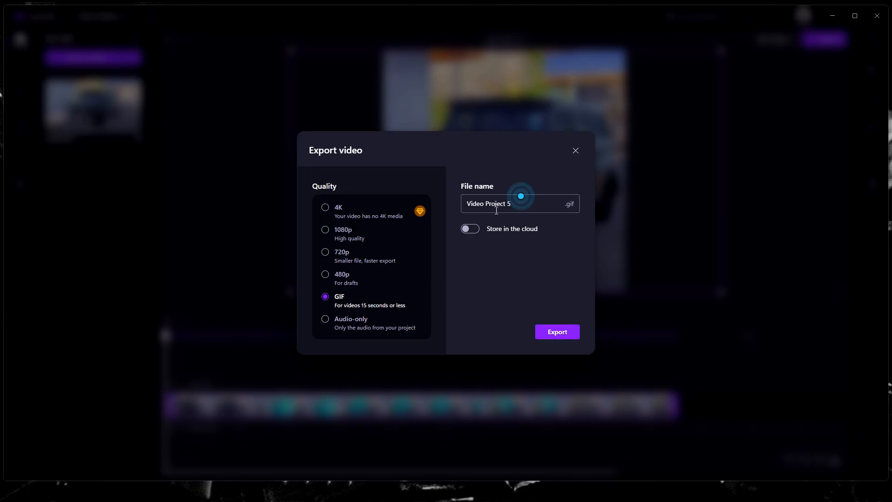
key("ctrl+a")
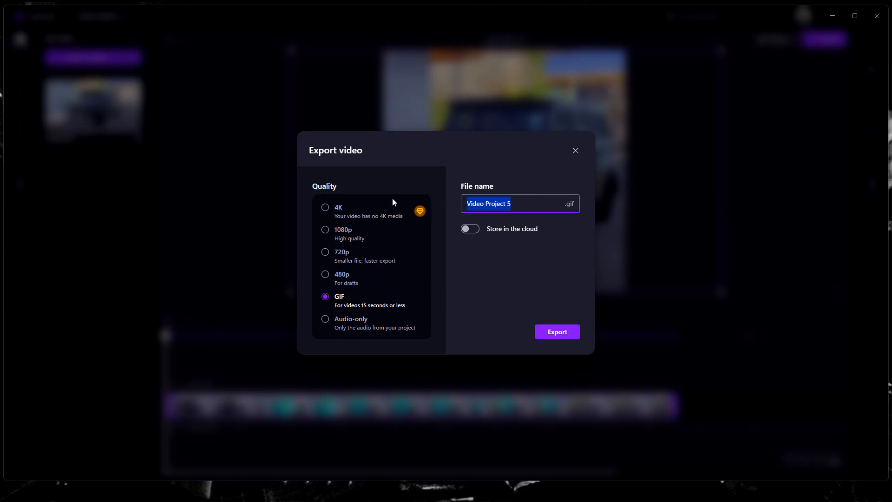
type("SUV")
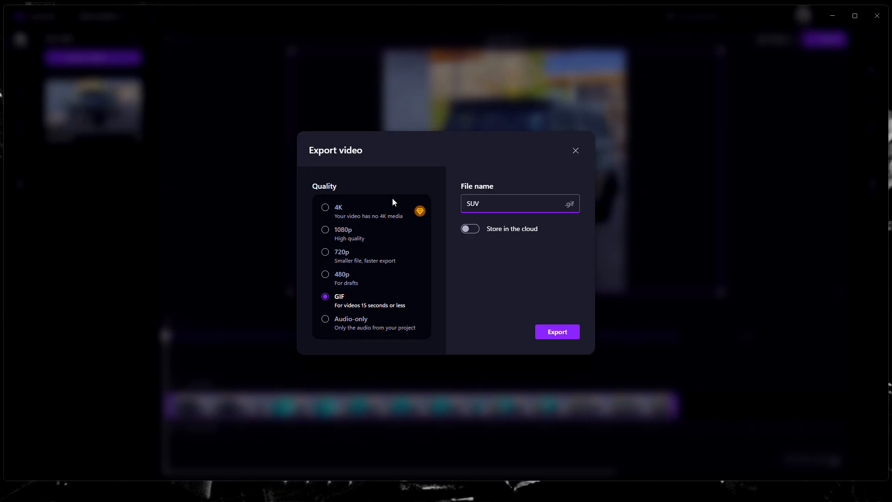
type("C")
key("BackSpace")
key("BackSpace")
key("BackSpace")
key("BackSpace")
type("BattleBussSpawn")
left_click(559, 336)
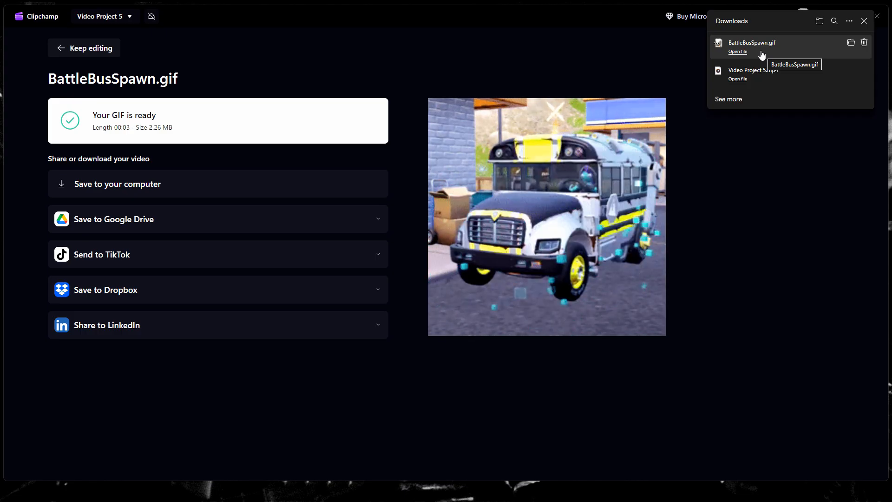
left_click(865, 21)
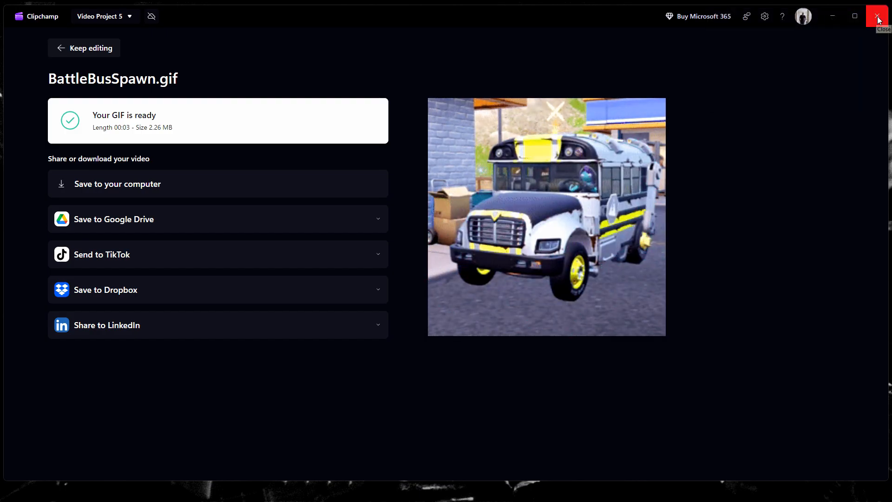
left_click(879, 20)
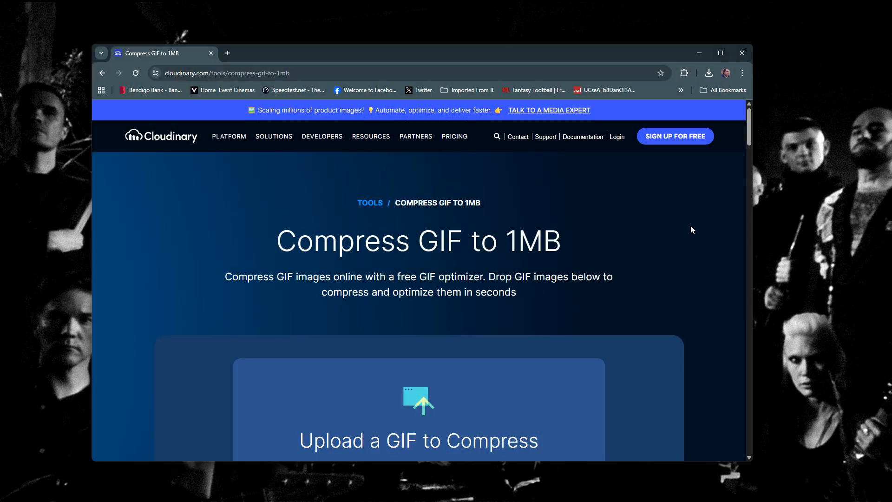
Examine Cloudinary's Compress GIF to 1MB page in the browser, noting its target size and upload area.
scroll(691, 230, "down", 2)
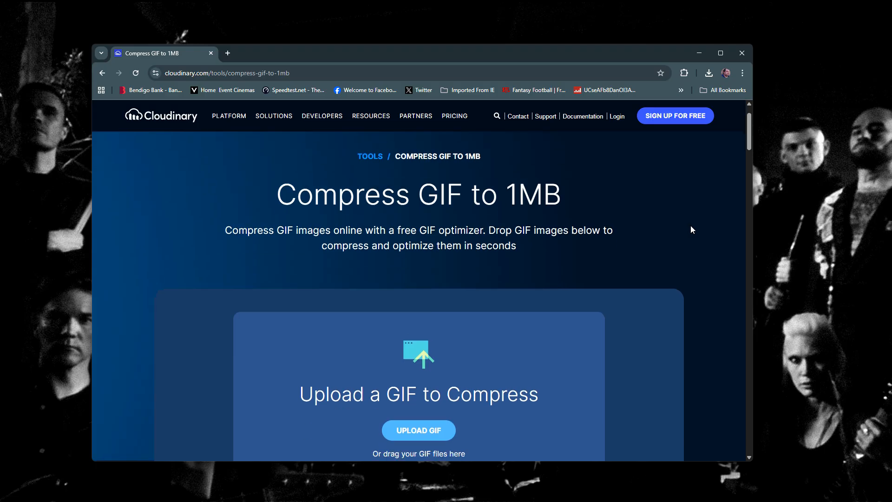
scroll(690, 229, "up", 1)
left_click_drag(508, 187, 577, 192)
scroll(691, 203, "down", 1)
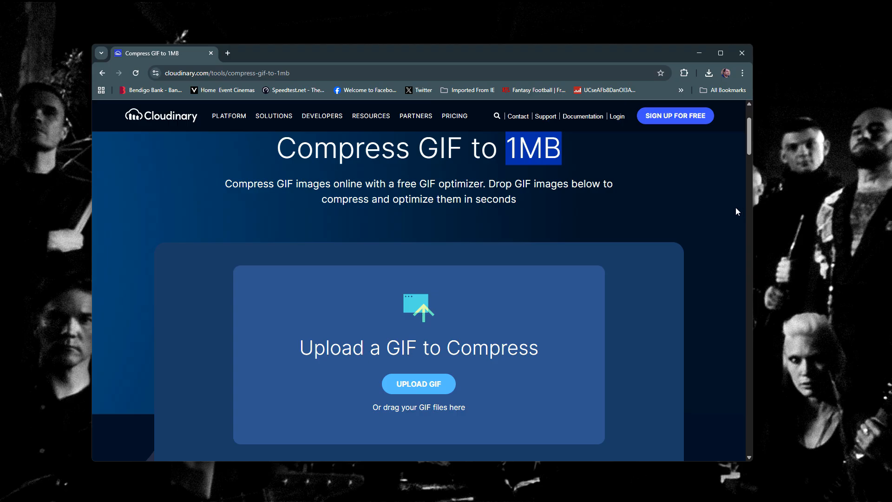
scroll(735, 207, "down", 2)
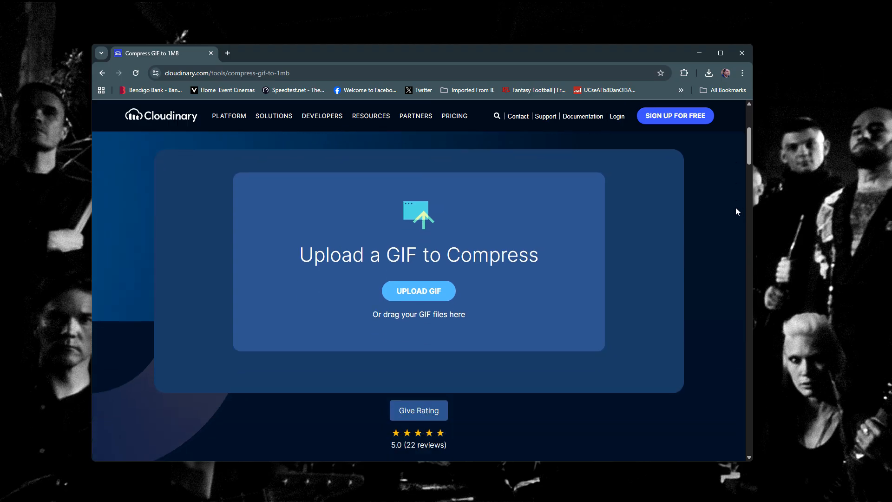
scroll(735, 207, "up", 1)
scroll(735, 206, "up", 2)
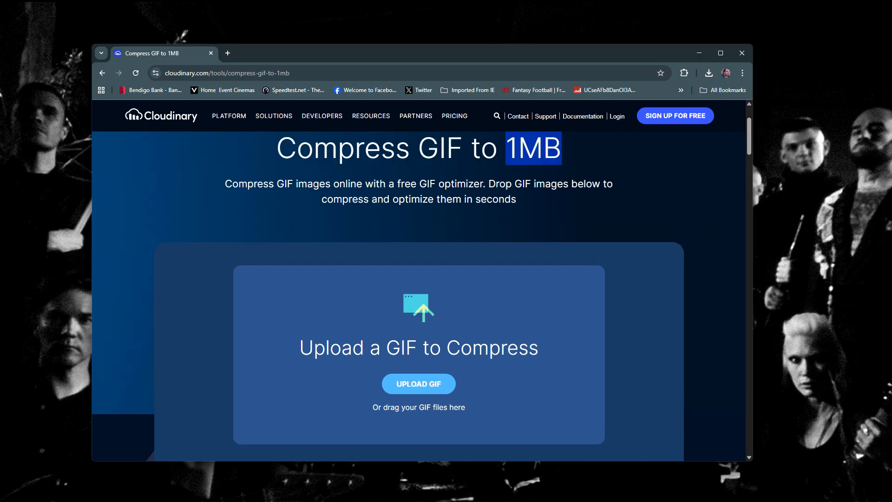
scroll(699, 169, "down", 6)
scroll(710, 250, "up", 7)
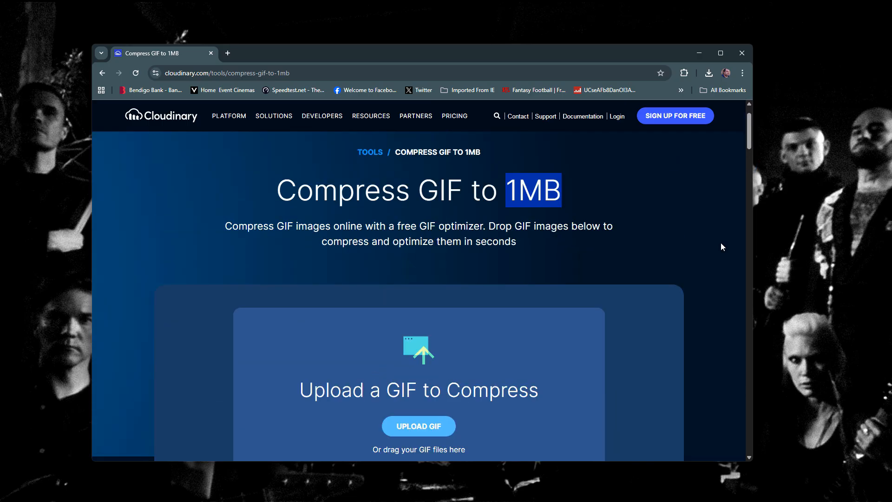
Upload BattleBusSpawn.gif to the GIF compressor and dismiss the upload notice.
scroll(721, 243, "down", 2)
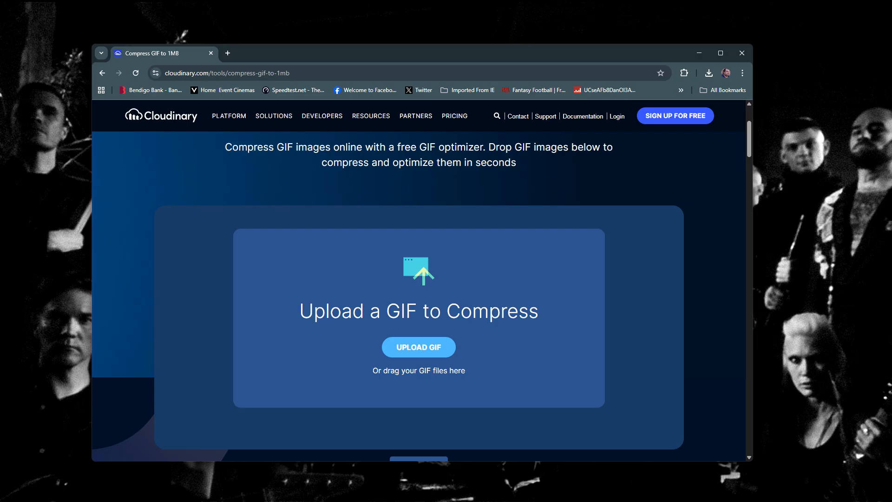
left_click_drag(375, 268, 395, 305)
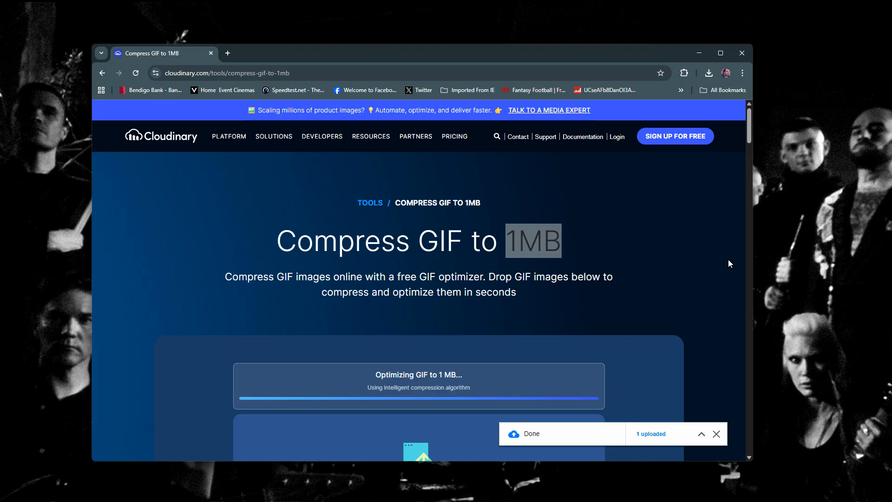
left_click(716, 434)
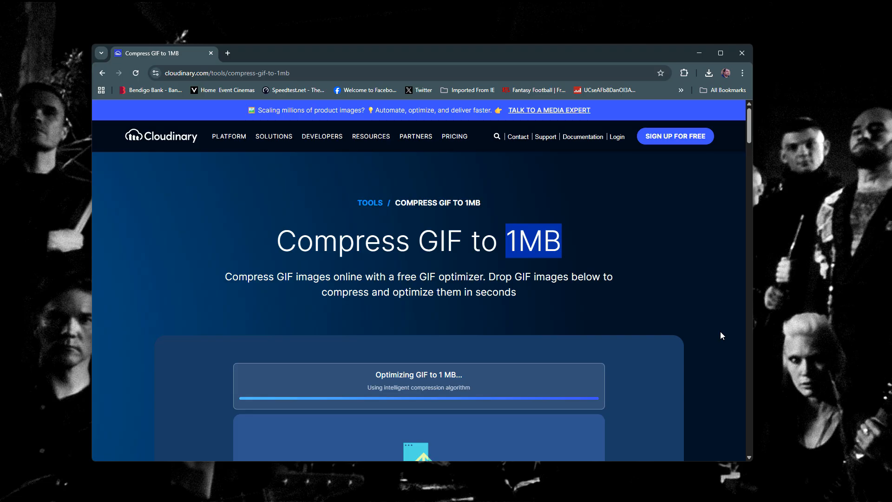
Compare the original and compressed GIFs, download the compressed result, and close the compressor's browser window.
scroll(716, 299, "down", 5)
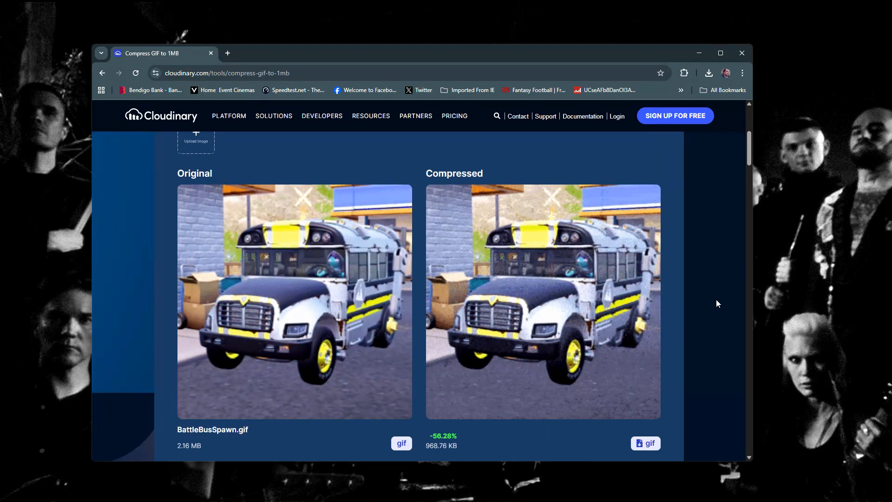
scroll(717, 300, "down", 1)
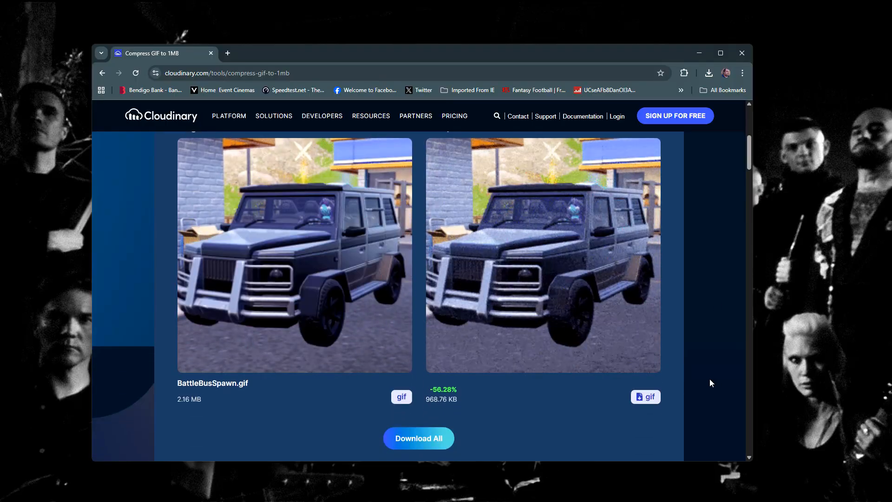
scroll(718, 372, "down", 1)
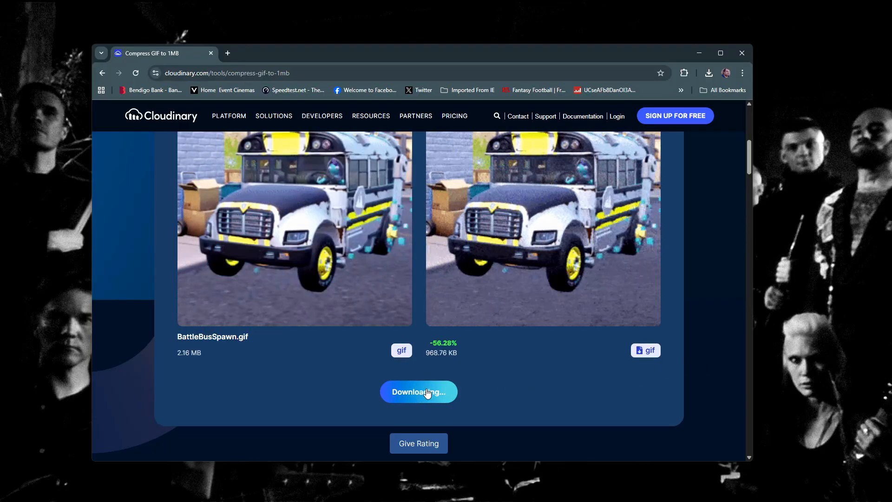
left_click(425, 393)
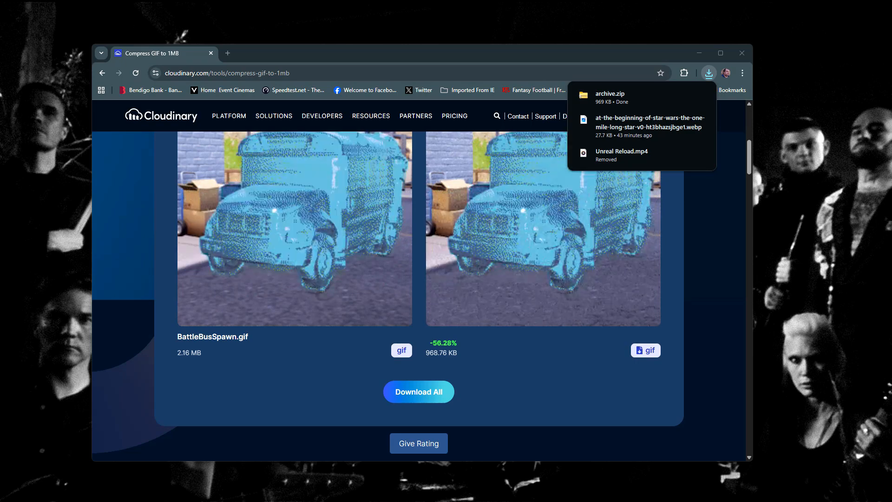
left_click(742, 52)
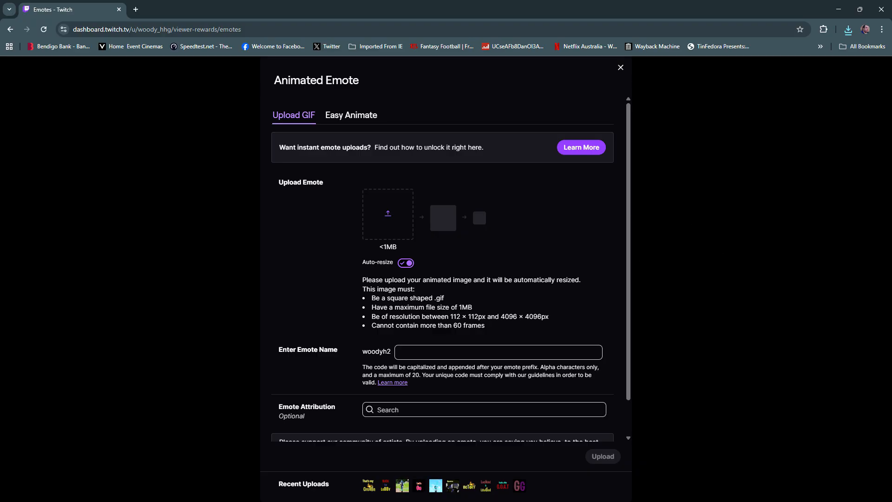
Add the compressed GIF to Twitch's Animated Emote upload form with auto-resize on, and review the resized previews and thumbnails.
left_click_drag(0, 302, 372, 209)
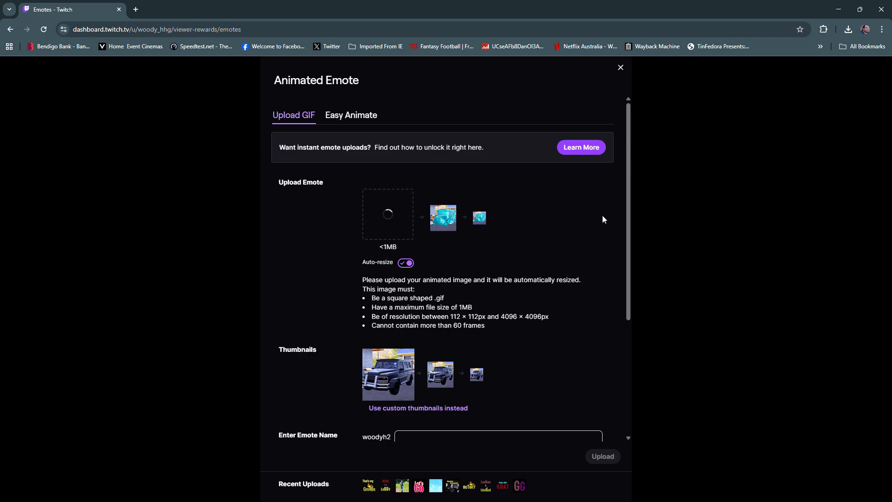
scroll(603, 215, "down", 1)
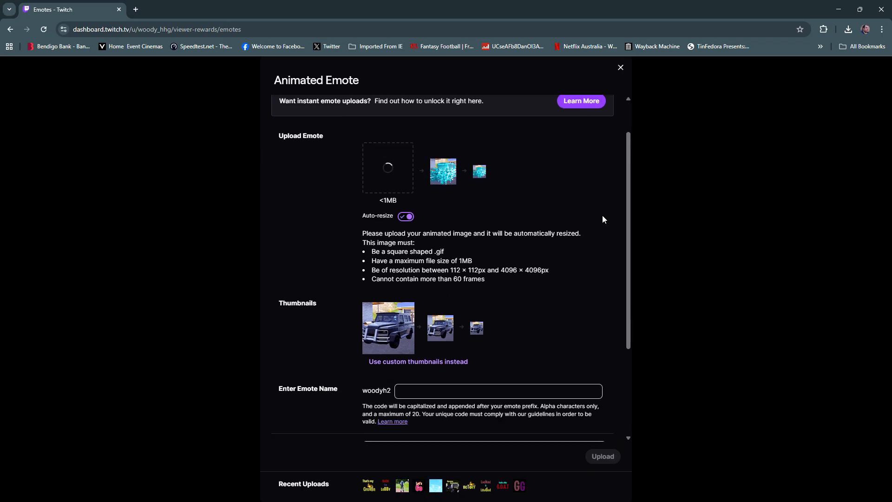
scroll(602, 216, "up", 1)
scroll(603, 216, "down", 1)
scroll(602, 216, "up", 1)
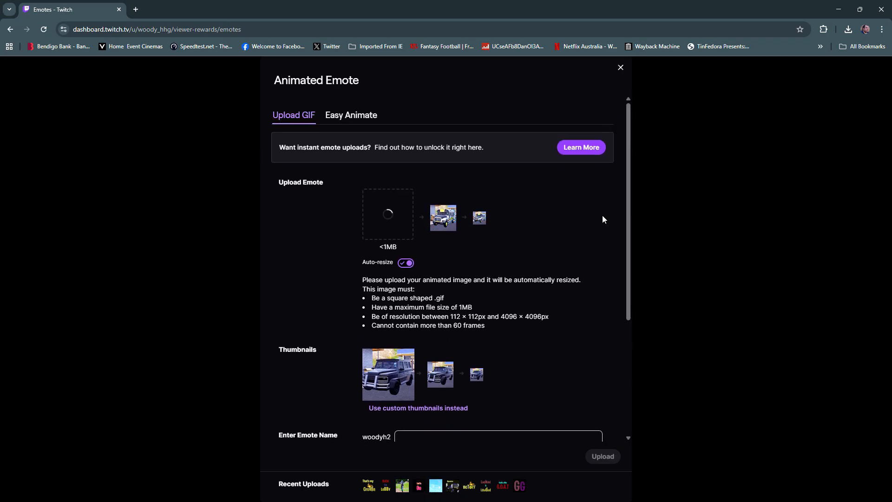